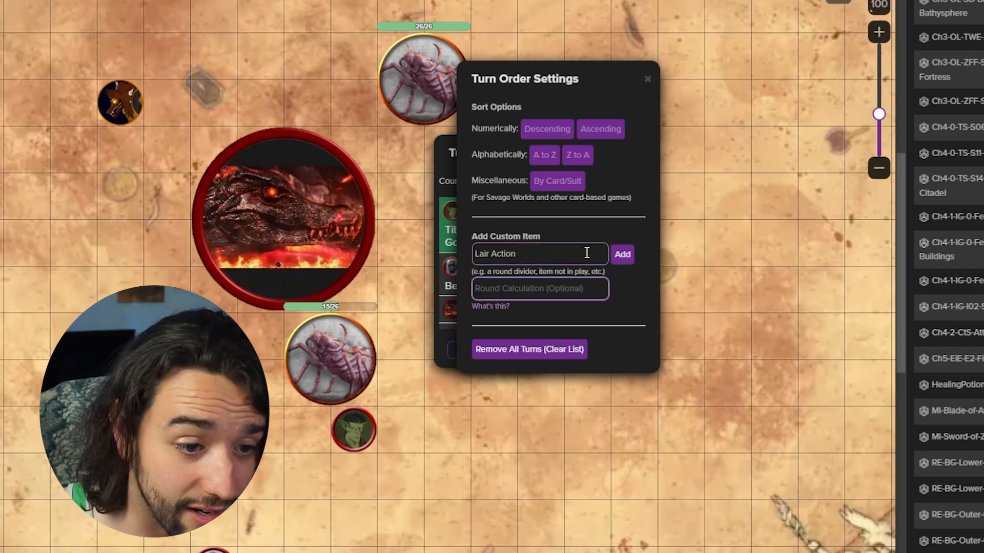
- Add the custom item "Lair Action" to the turn order and set its initiative value to 20
left_click(622, 254)
left_click(669, 105)
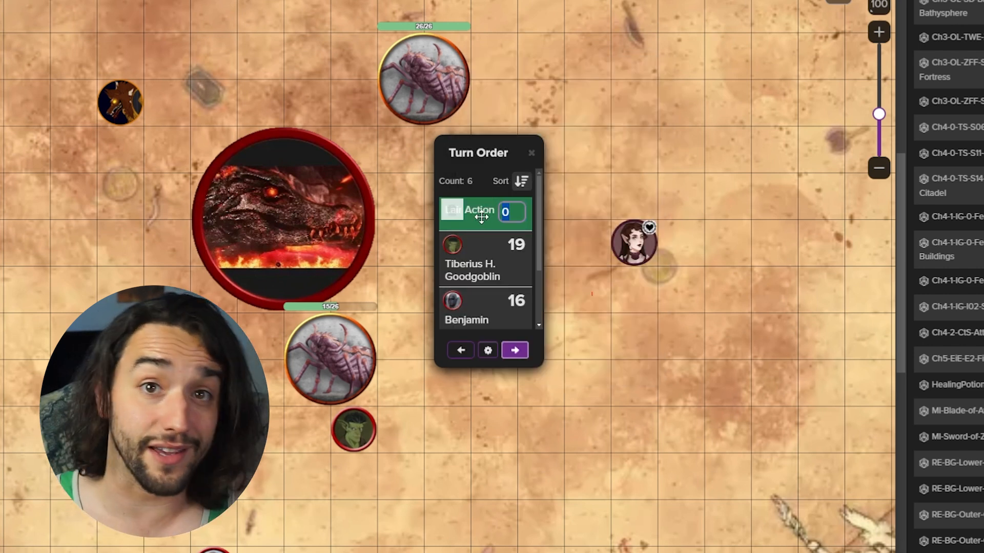
type("20")
key("Return")
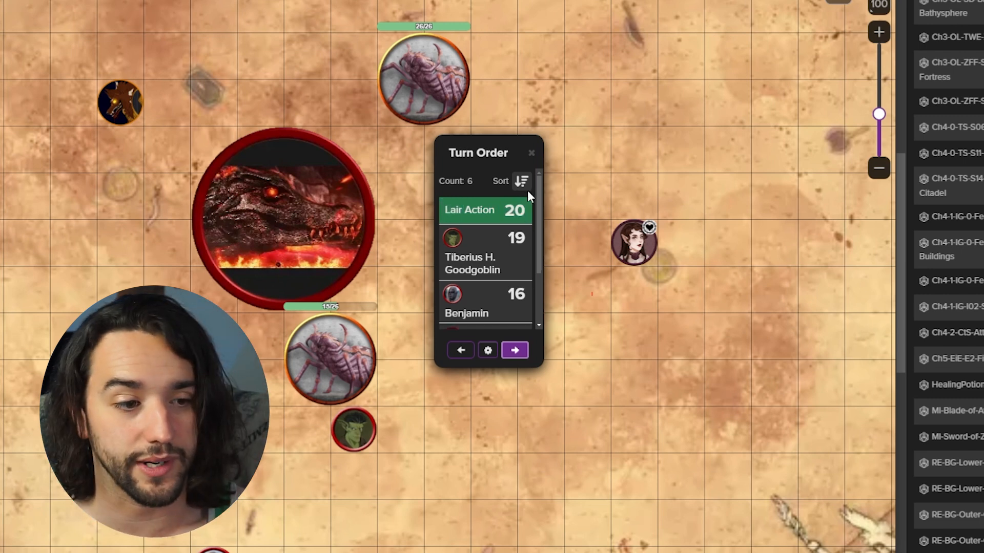
- Add a custom turn order item labelled "Getting Away!" with a round calculation of -1
left_click(528, 189)
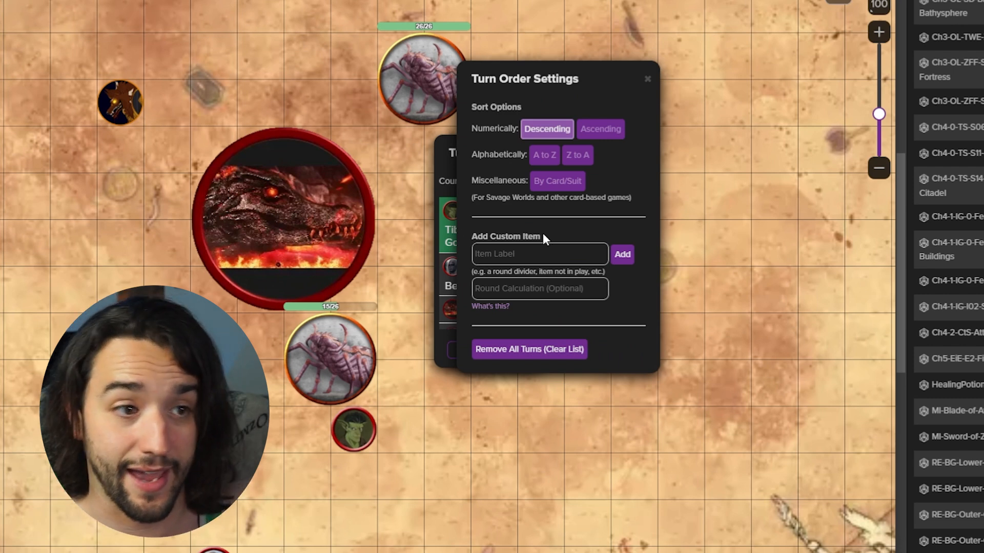
left_click(528, 249)
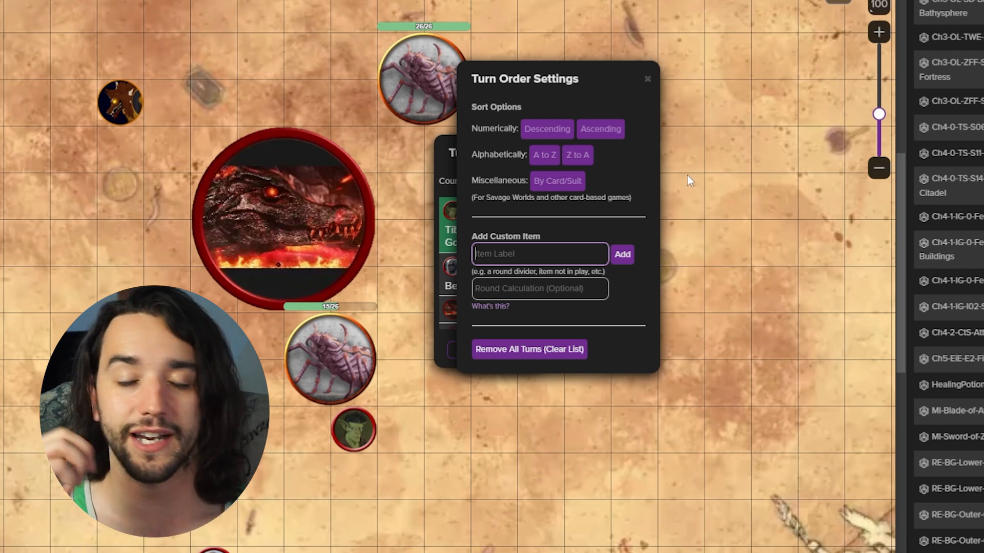
type("Getting Away!")
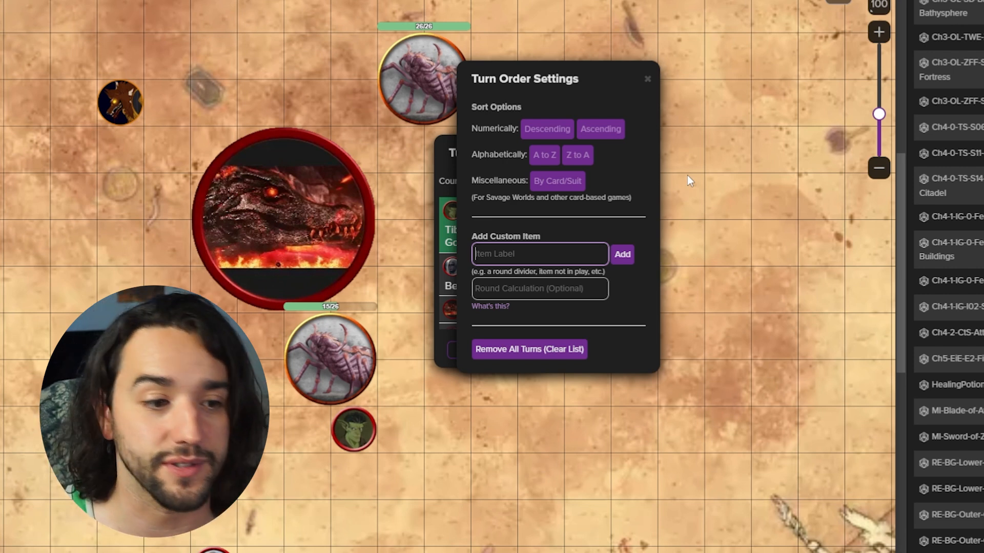
left_click(541, 288)
type("-")
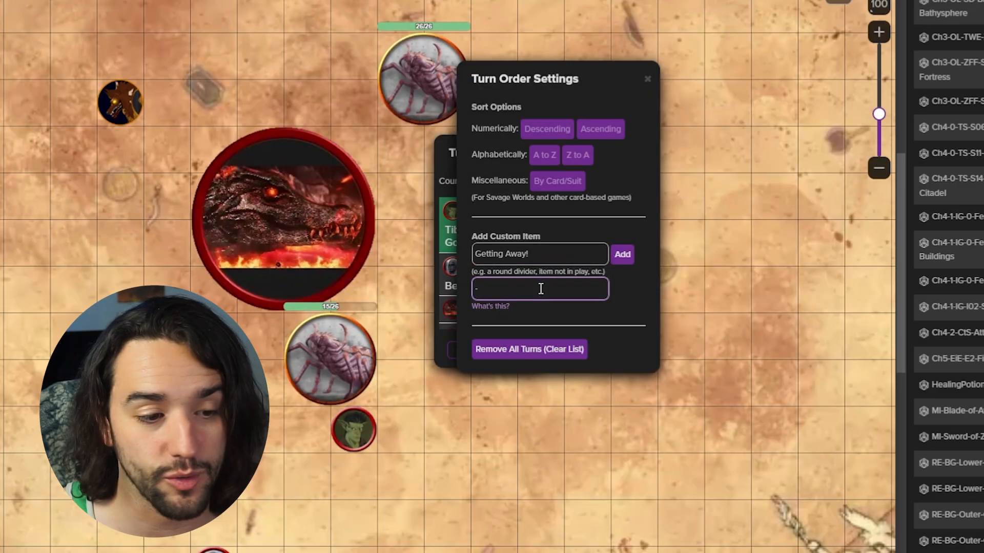
type("1")
left_click(622, 255)
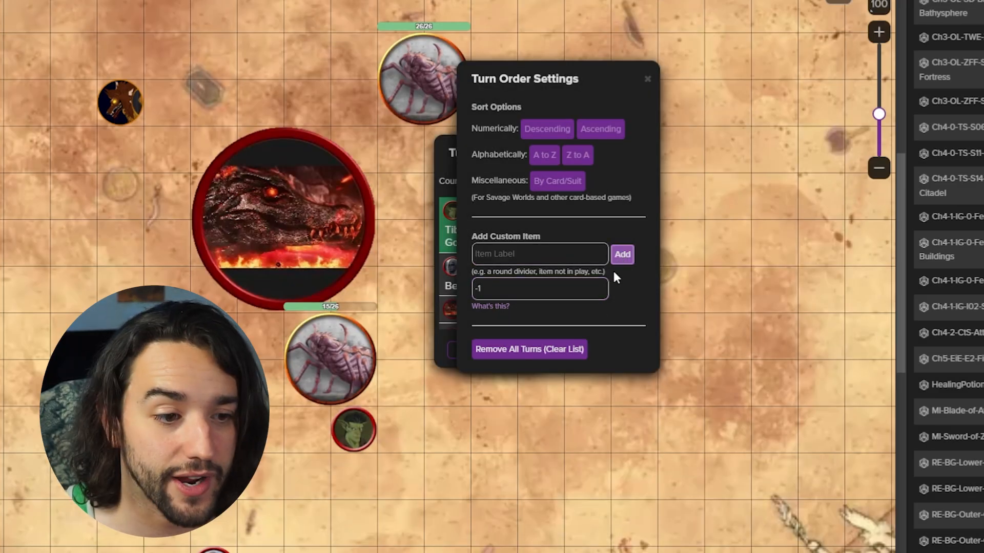
- Close the turn order settings and set the starting value of "Getting Away!" to 3
key("Escape")
left_click_drag(515, 182, 511, 208)
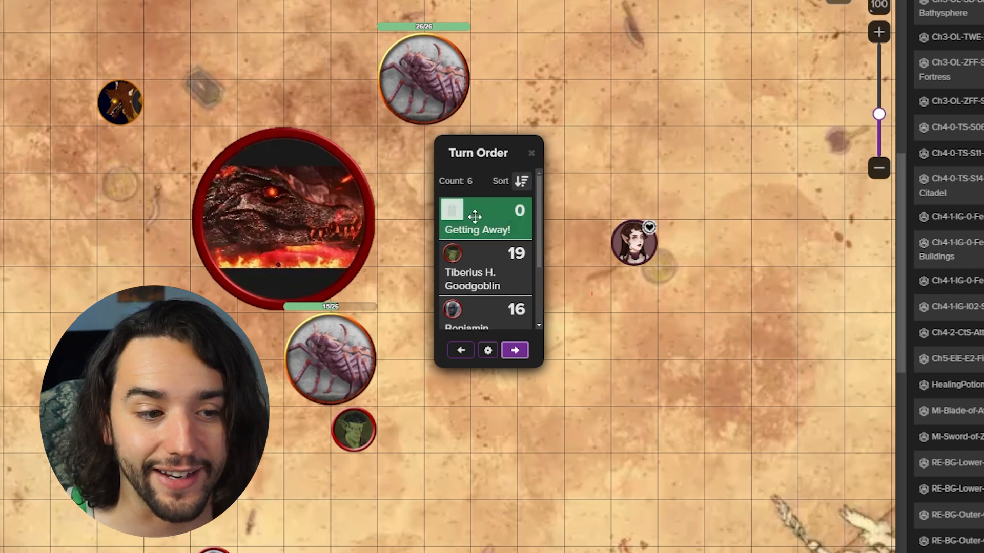
left_click(520, 214)
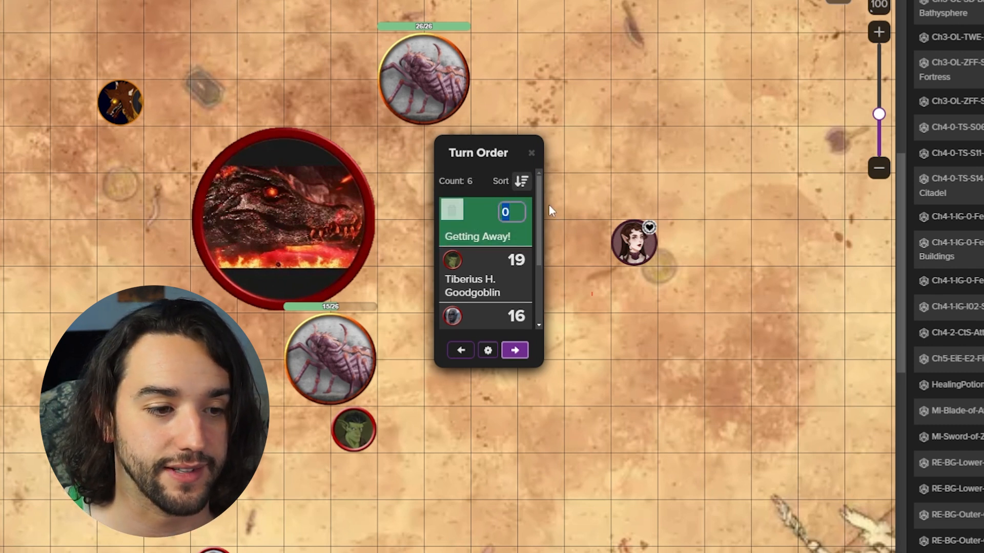
type("3")
key("Return")
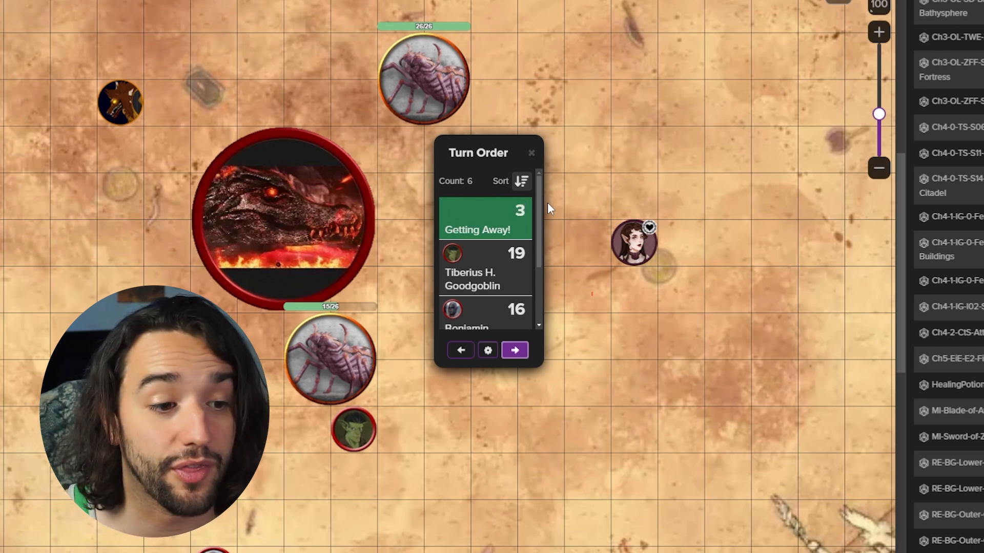
- Advance the turn order through the combatants over successive rounds to run the "Getting Away!" countdown
left_click(521, 356)
left_click(519, 358)
left_click(514, 351)
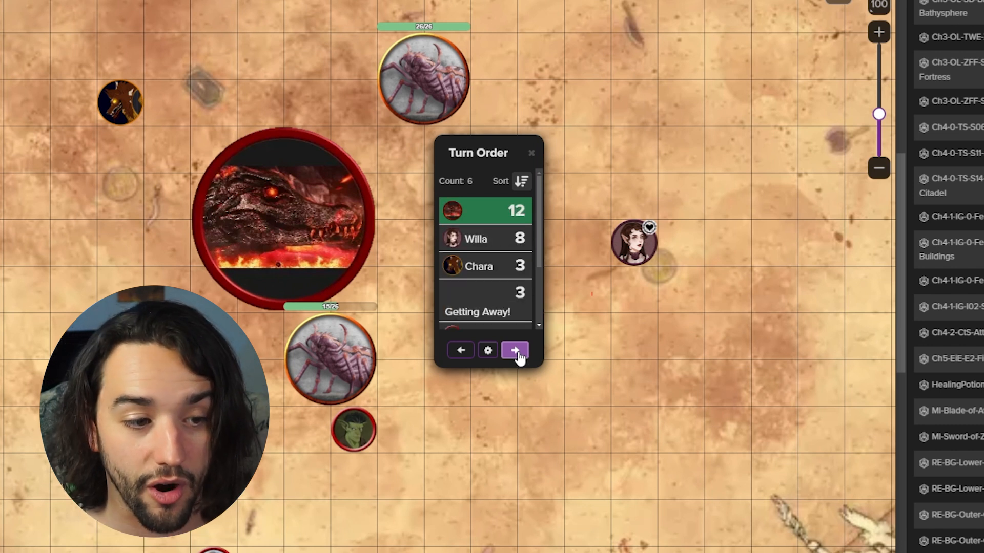
left_click(514, 350)
left_click(517, 353)
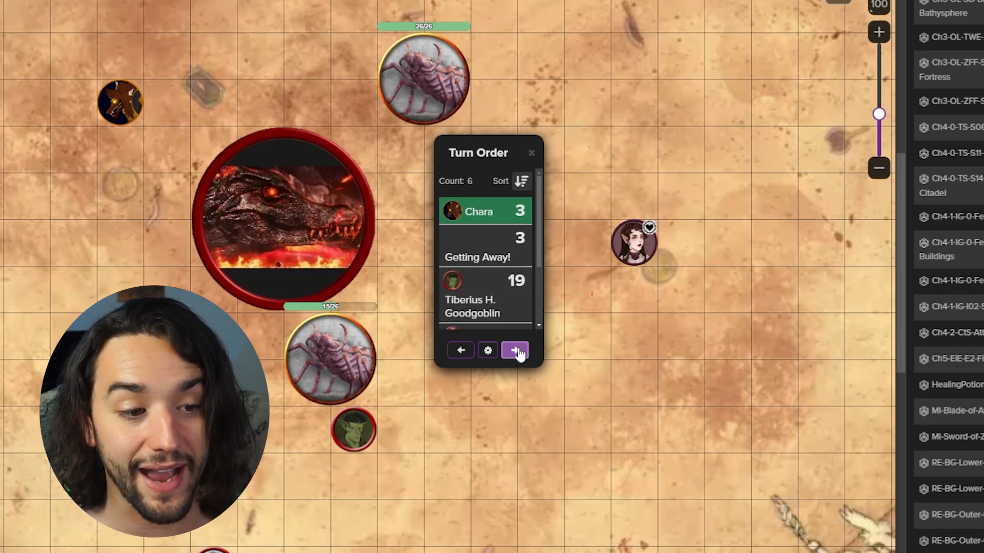
left_click(517, 353)
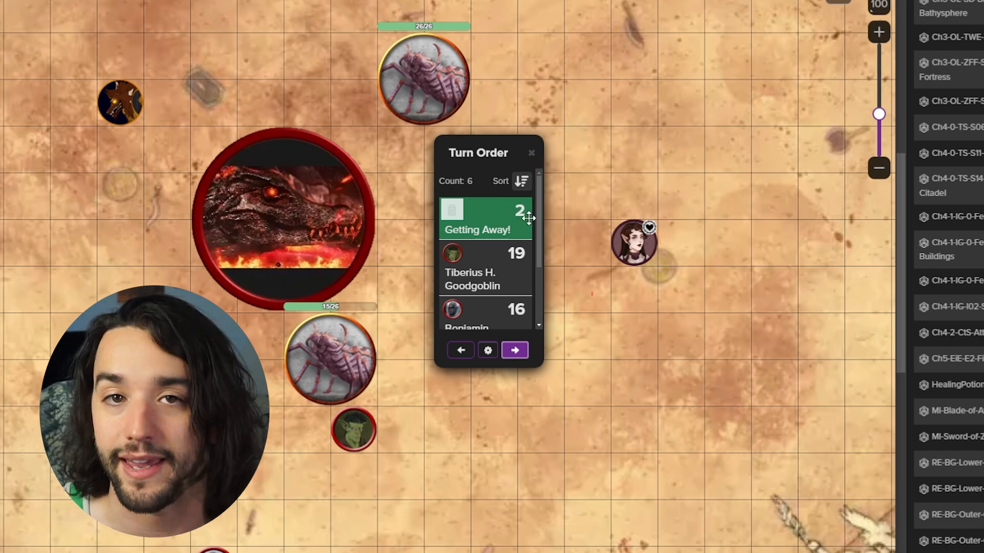
left_click(515, 351)
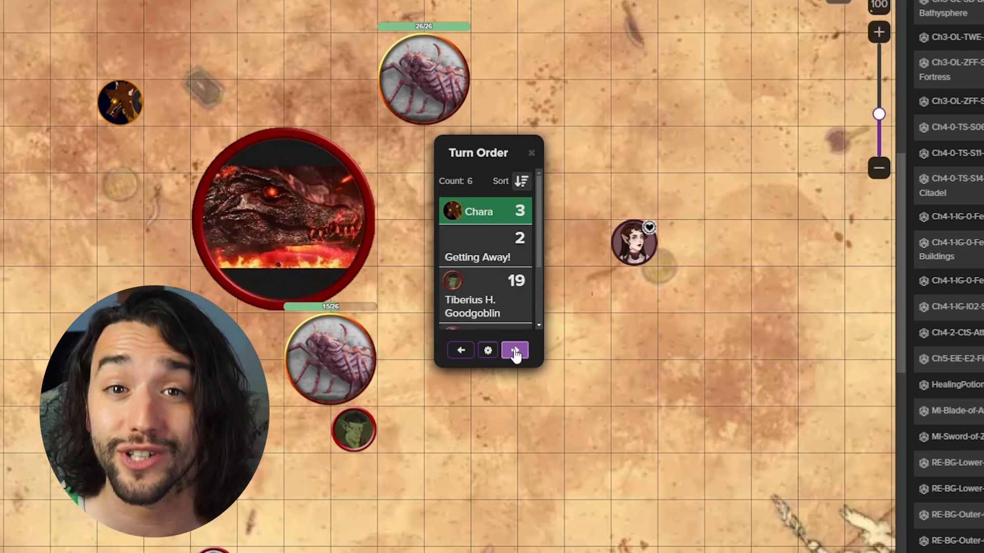
left_click(515, 351)
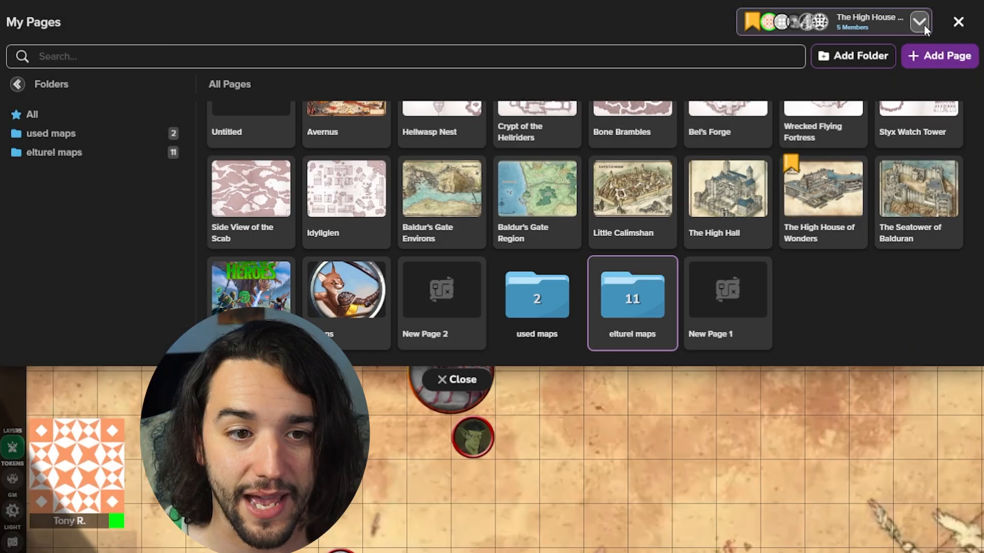
- Split two players from the party, moving the last listed one to The High Hall and the next to Little Calimshan
left_click(924, 25)
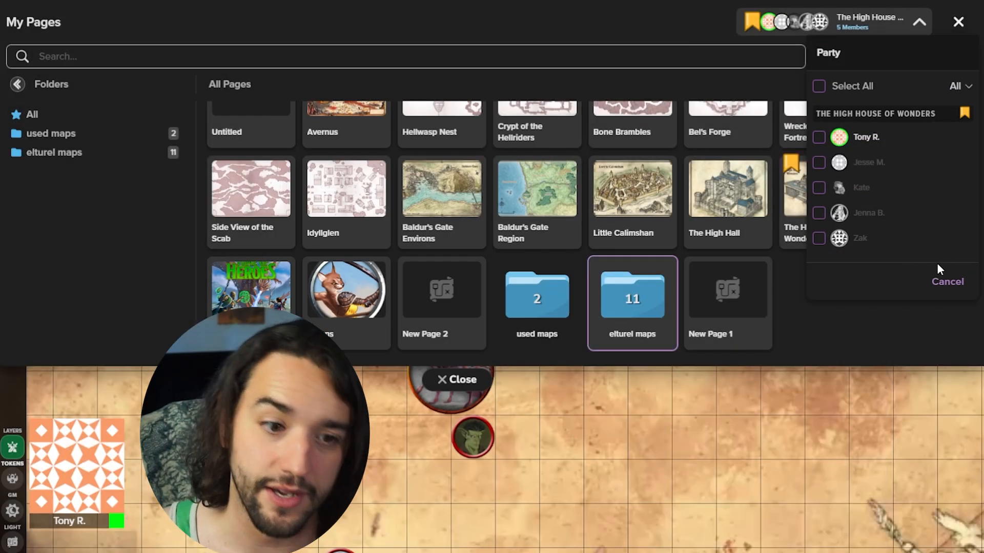
left_click(819, 239)
left_click_drag(861, 239, 728, 190)
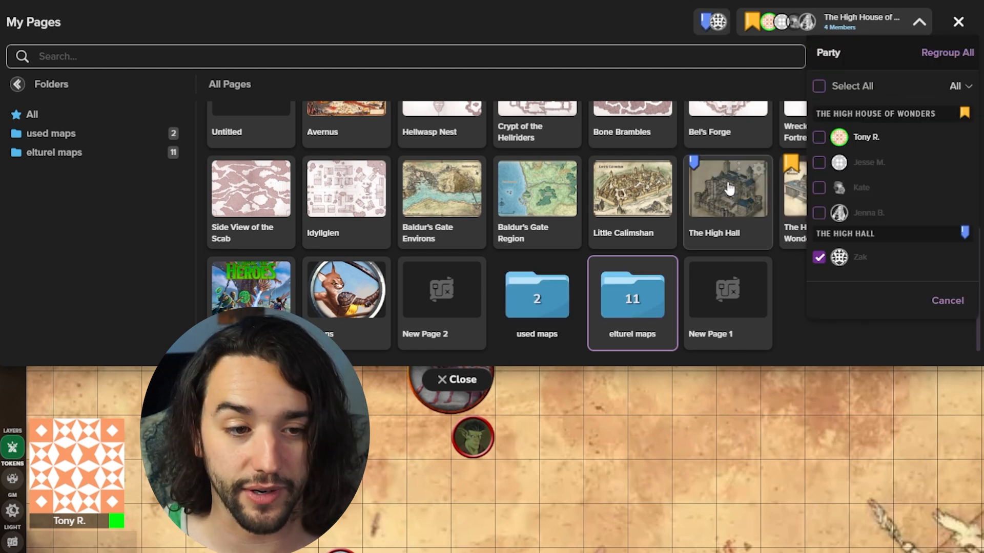
left_click(818, 213)
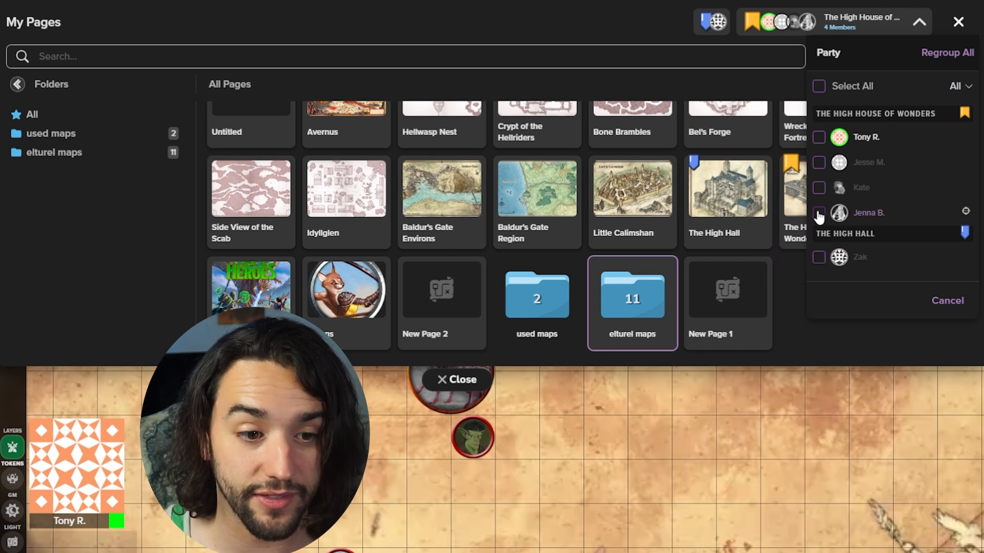
left_click_drag(865, 214, 635, 196)
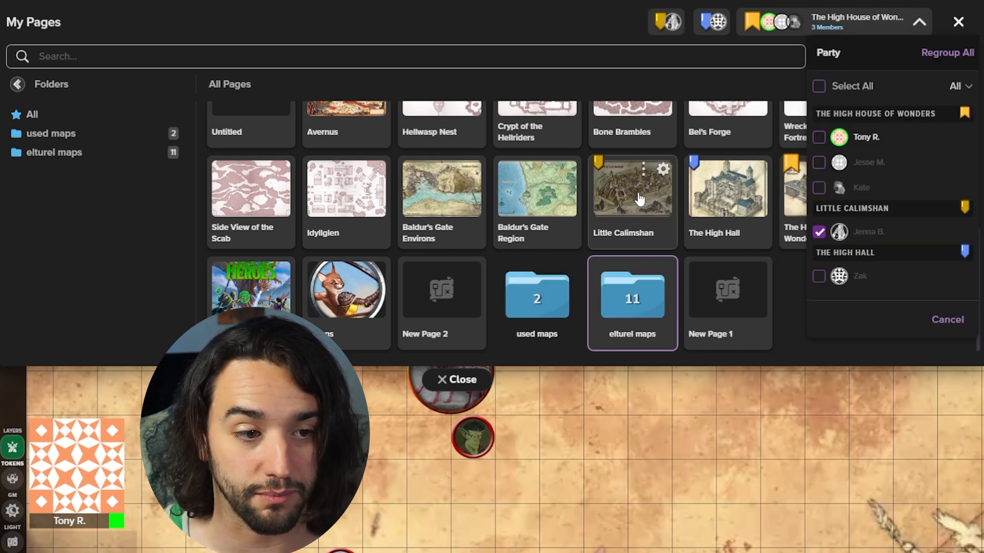
- Select the second and third listed players plus the one on The High Hall, and move them together to Baldur's Gate Region
left_click(819, 233)
left_click(819, 162)
left_click(818, 187)
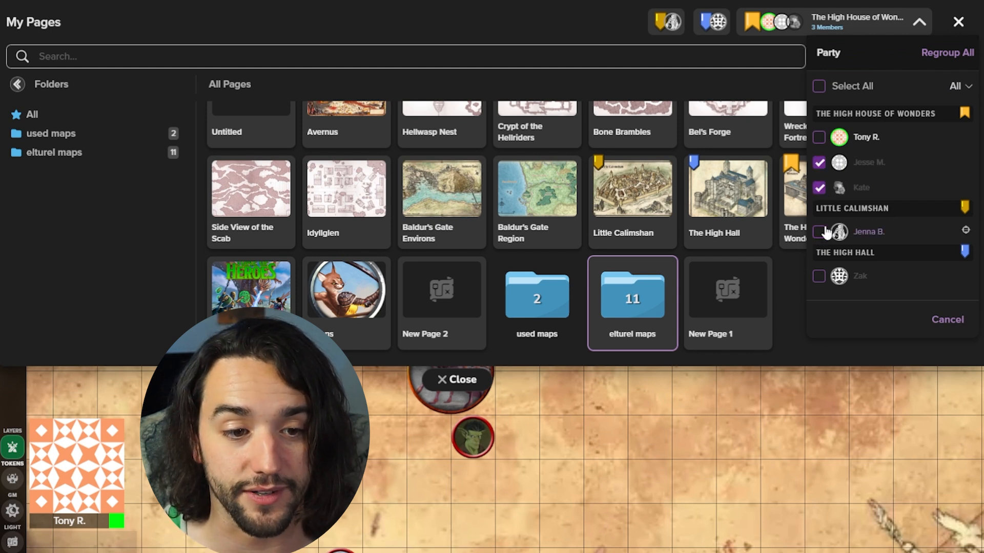
left_click(819, 276)
left_click_drag(850, 191, 528, 199)
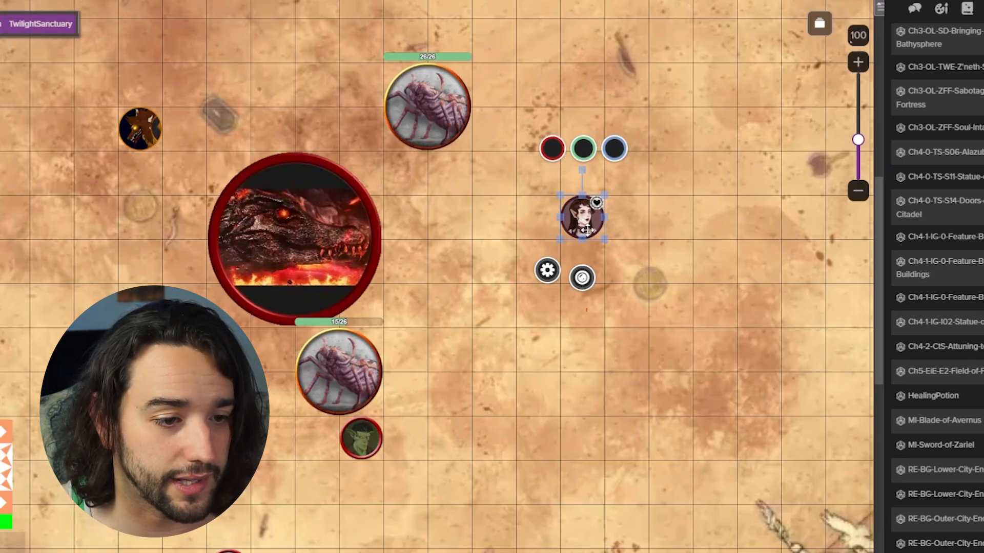
- Give Willa's token a circular Aura 1 with a 10 ft radius, save, and move the token one square toward the dragon
left_click(547, 272)
scroll(447, 278, "down", 5)
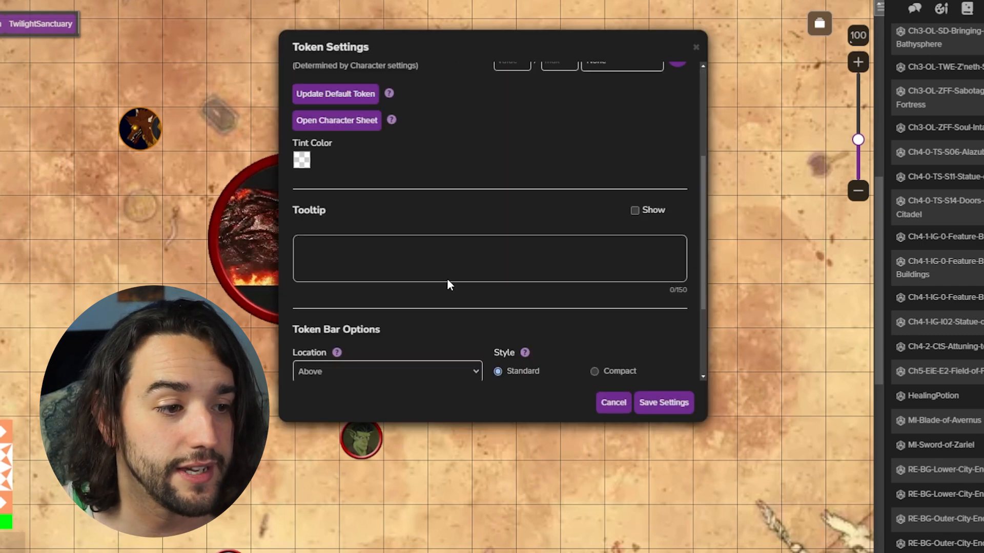
left_click(470, 317)
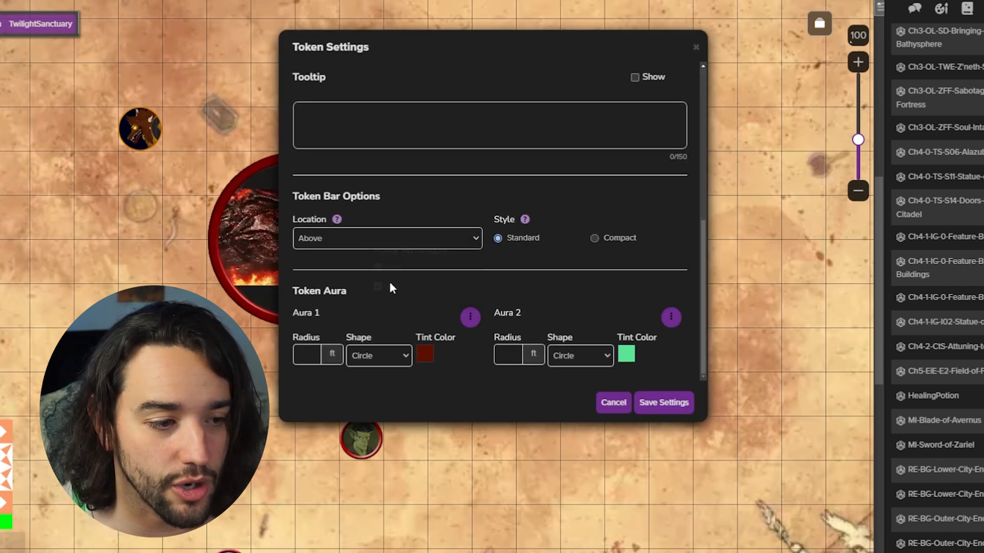
left_click(306, 354)
type("10")
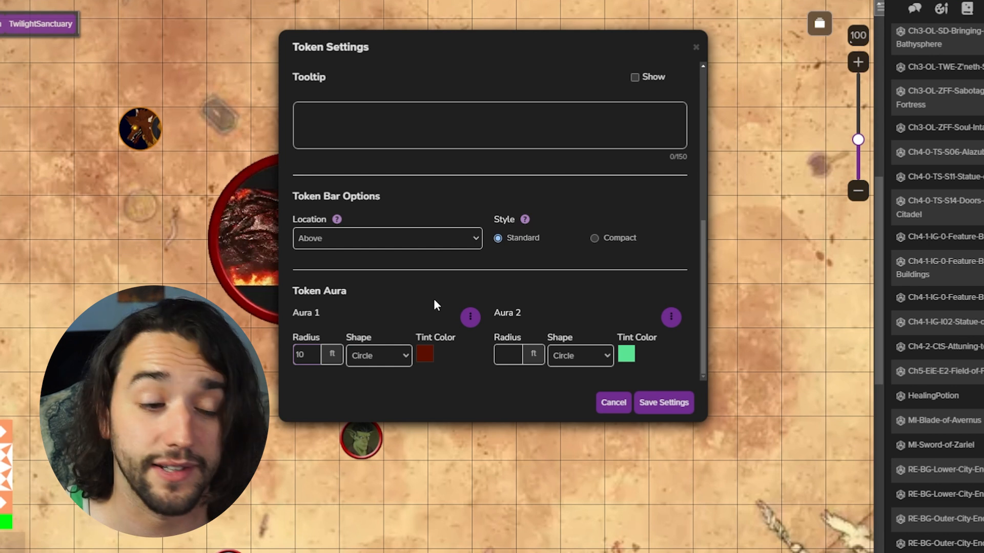
left_click(425, 358)
left_click(460, 383)
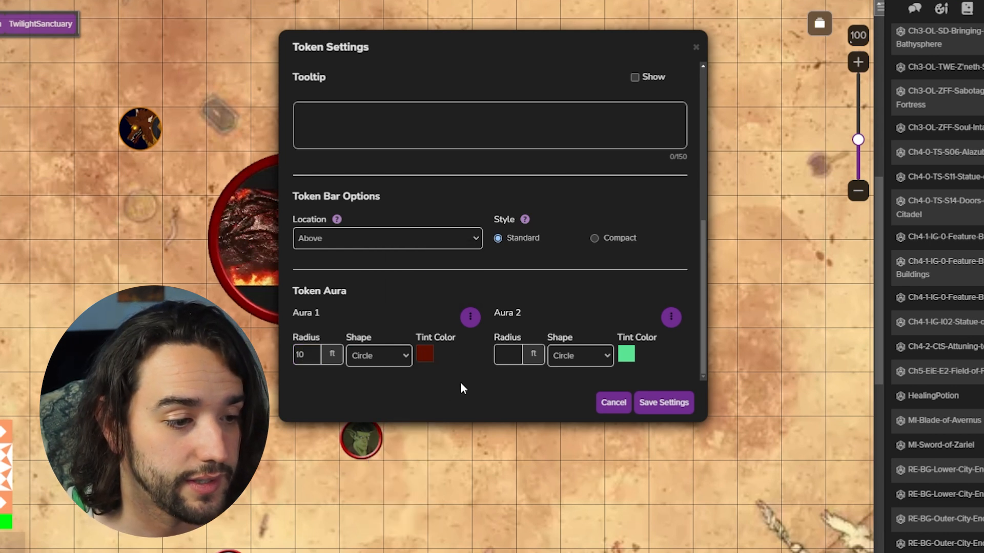
left_click(470, 318)
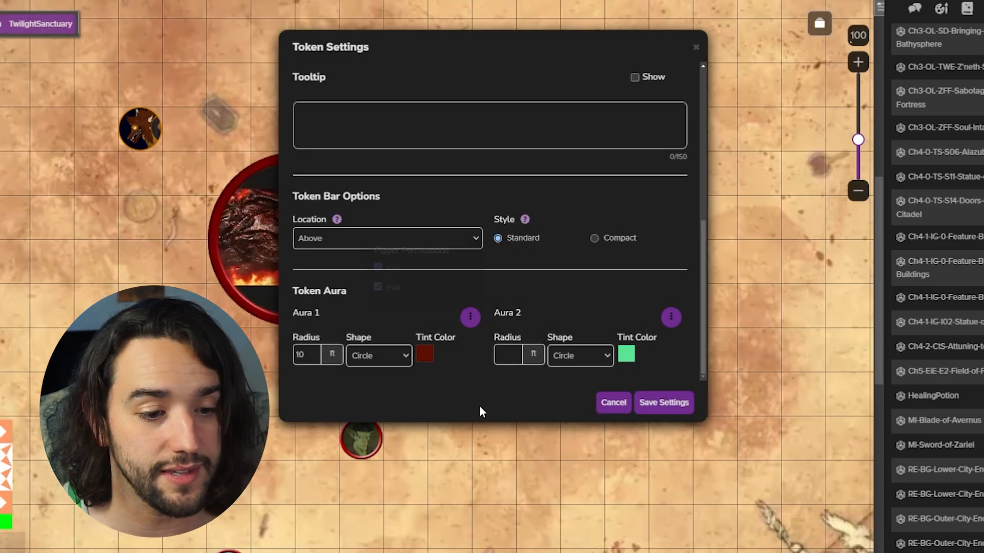
left_click(663, 402)
left_click_drag(580, 229, 538, 229)
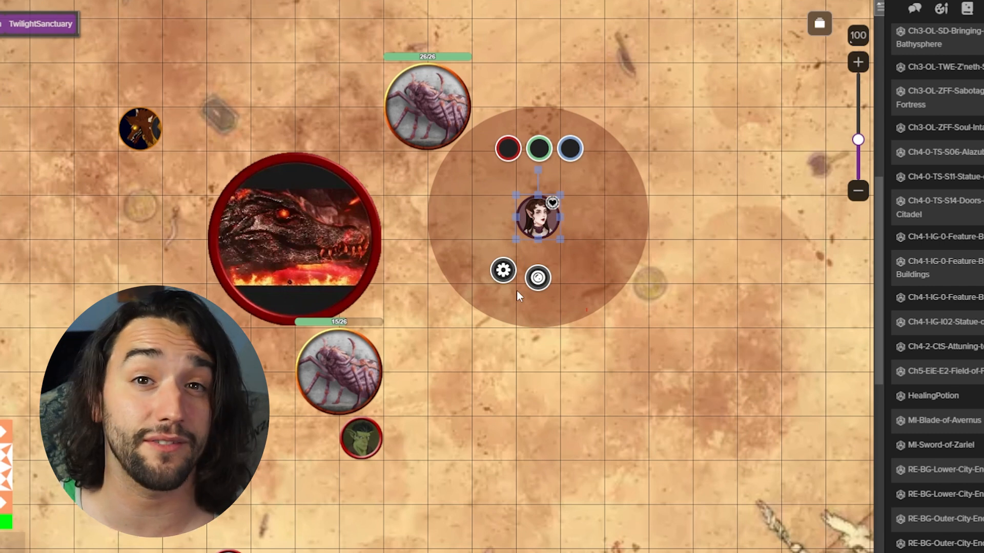
- Add a circular Aura 2 with a 30 ft radius to Willa's token and save the token settings
left_click(503, 271)
scroll(532, 267, "down", 1)
scroll(542, 268, "down", 5)
left_click(515, 353)
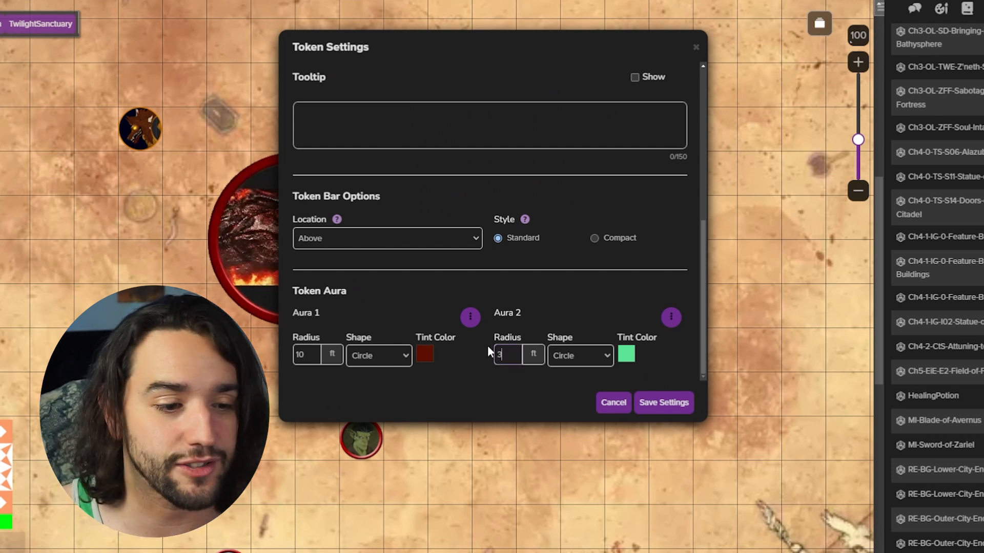
left_click(671, 318)
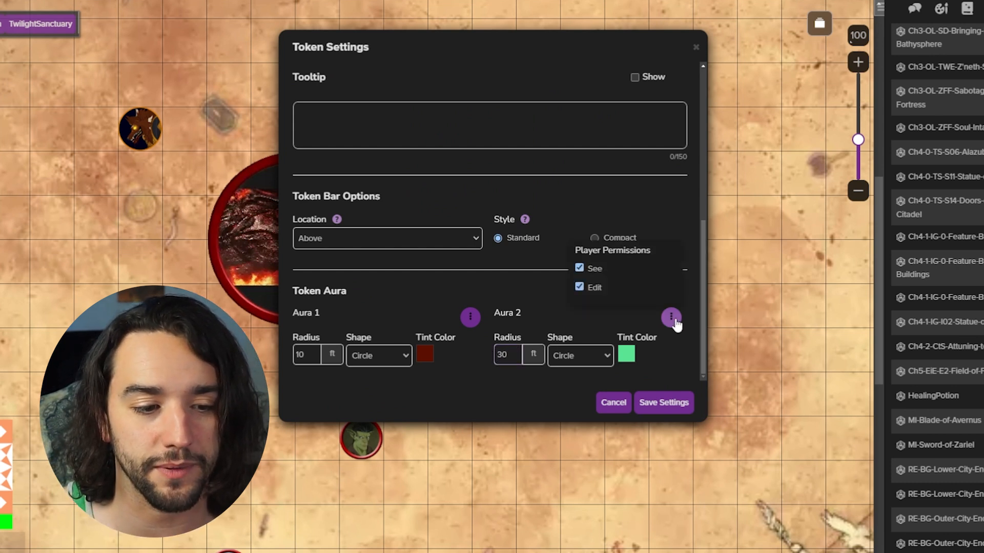
left_click(687, 402)
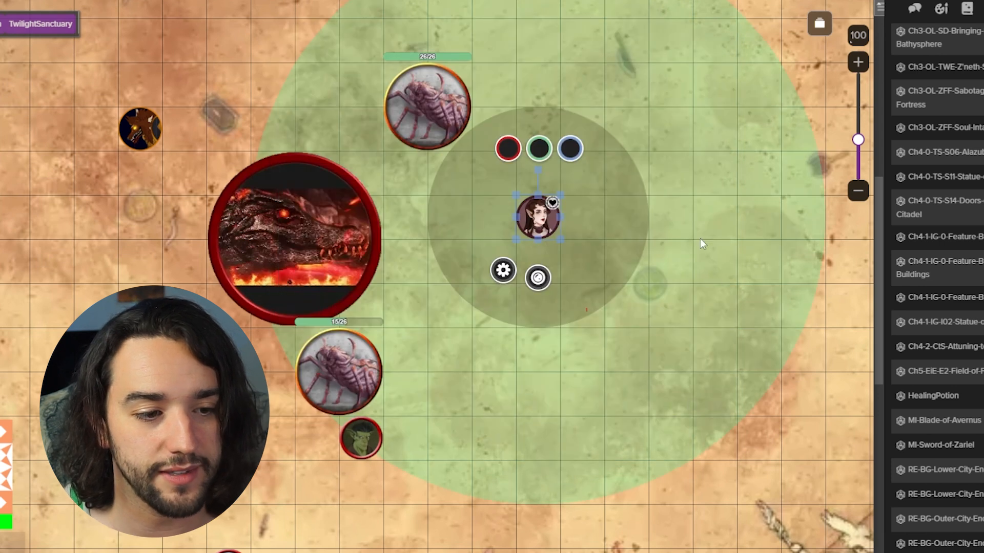
left_click(585, 203)
mouse_move(535, 218)
left_mouse_down()
mouse_move(589, 239)
mouse_move(586, 268)
mouse_move(538, 219)
left_mouse_up()
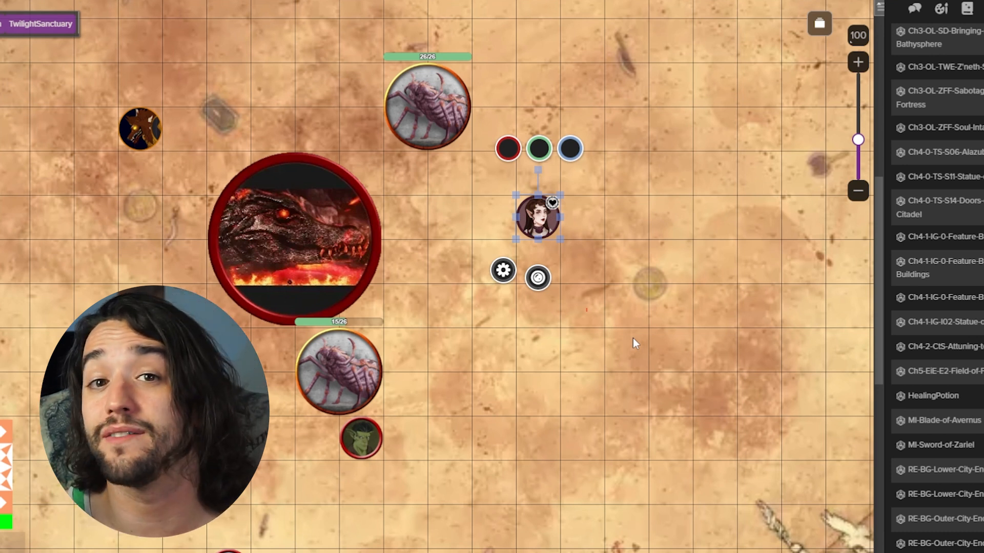
- Give the dragon's token a circular Aura 1 with a 15 ft radius and player See permission off, save, and move it one square toward Willa
left_click(304, 234)
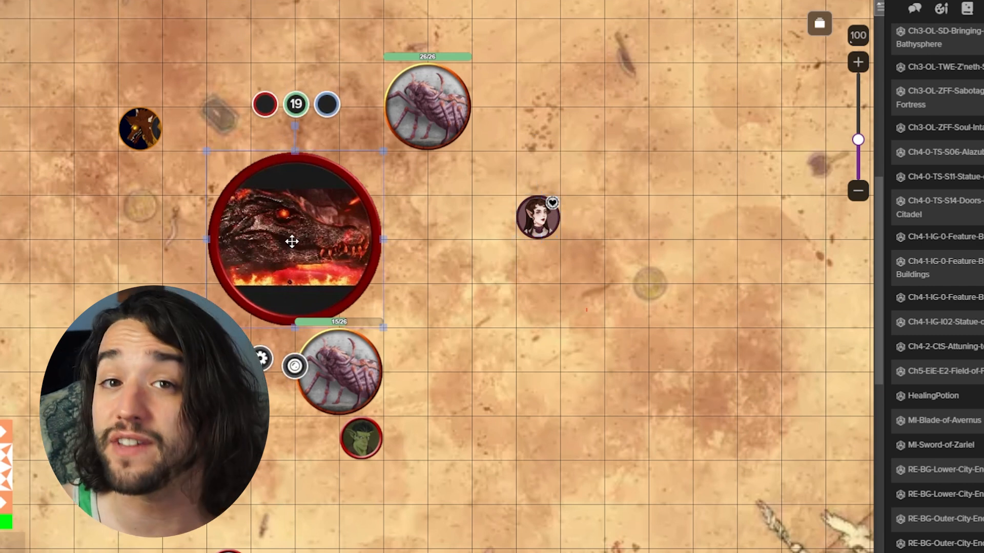
left_click(263, 363)
scroll(389, 328, "down", 6)
left_click(468, 319)
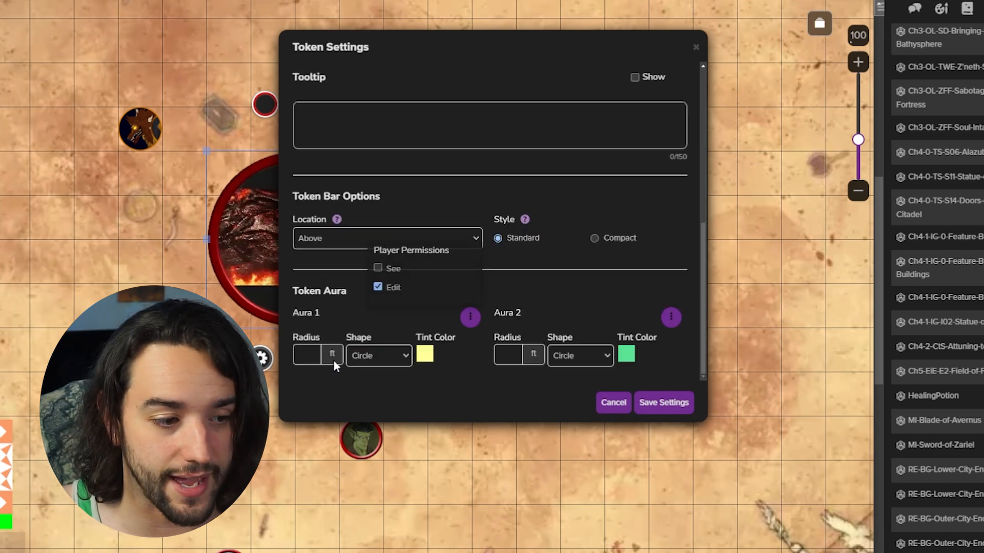
left_click(301, 354)
type("15")
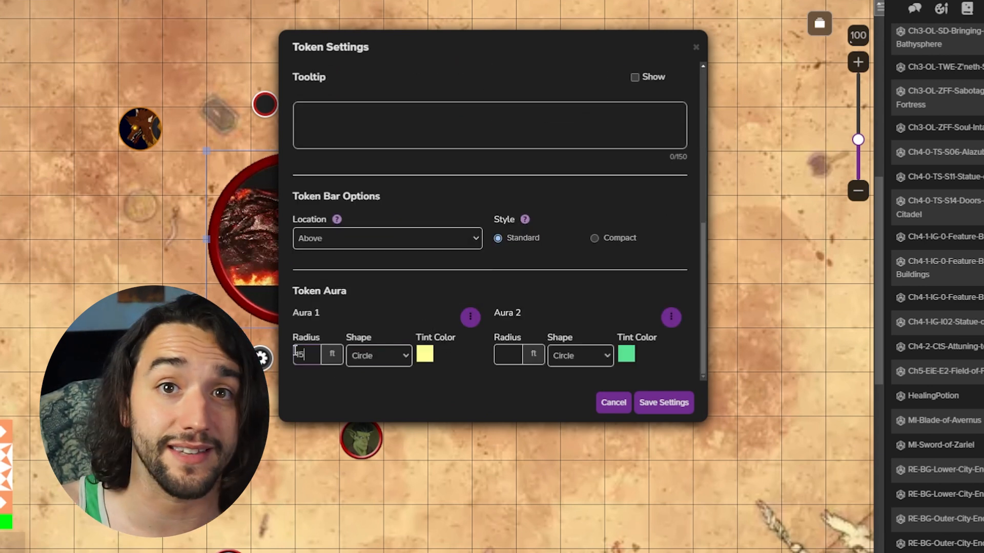
left_click(470, 318)
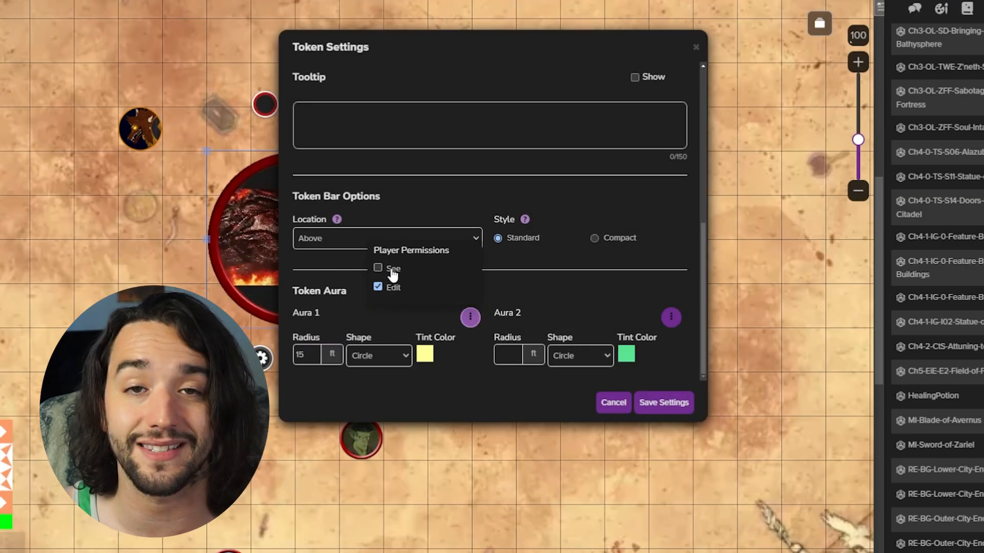
left_click(535, 381)
left_click(683, 404)
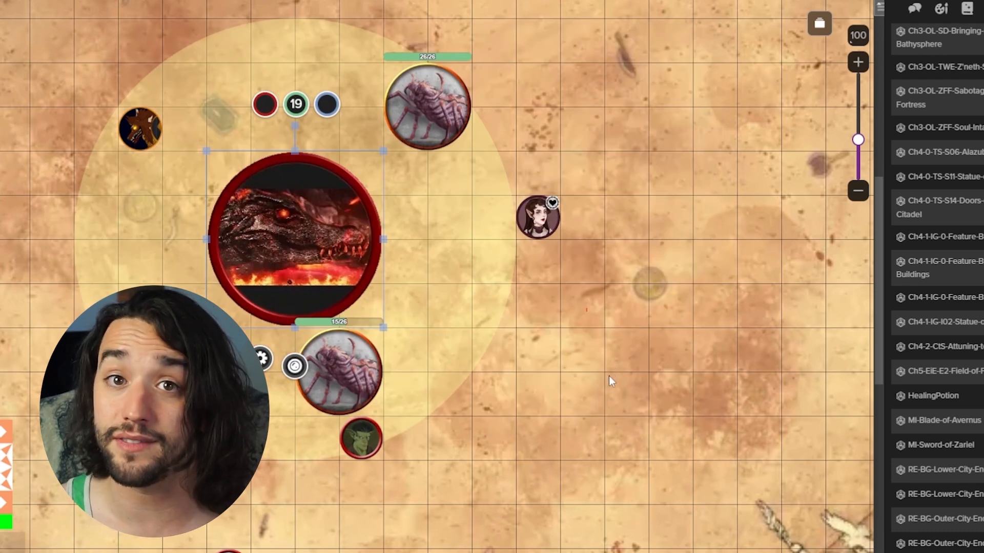
left_click_drag(321, 243, 365, 243)
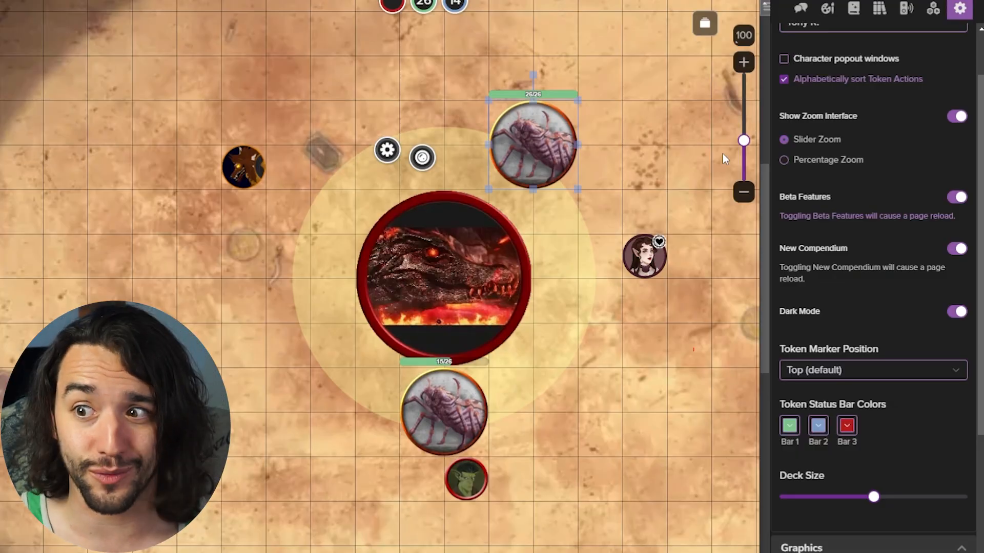
- Open the Chara entry among the rollable tables, review its table items, and save the table
left_click(800, 8)
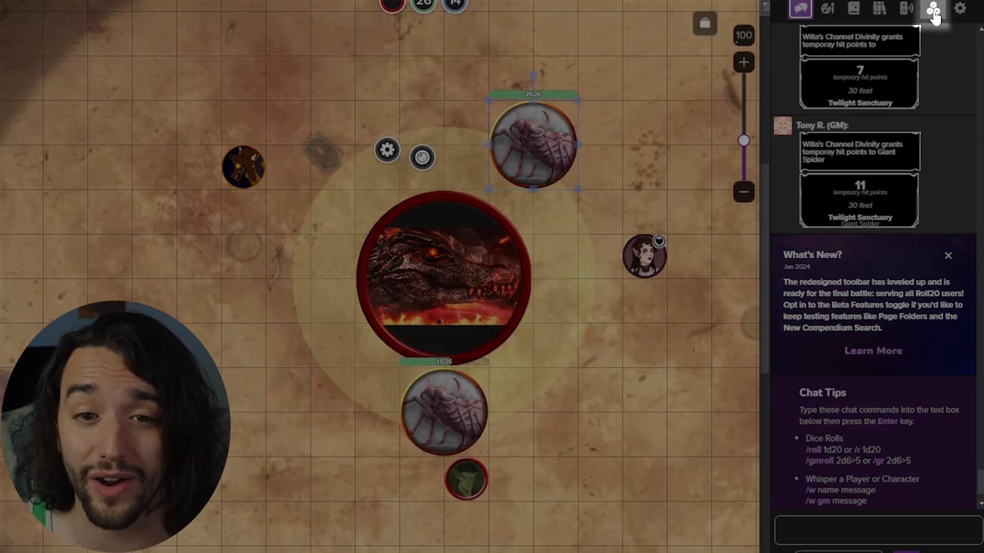
left_click(933, 9)
left_click_drag(977, 74, 978, 264)
scroll(871, 277, "down", 4)
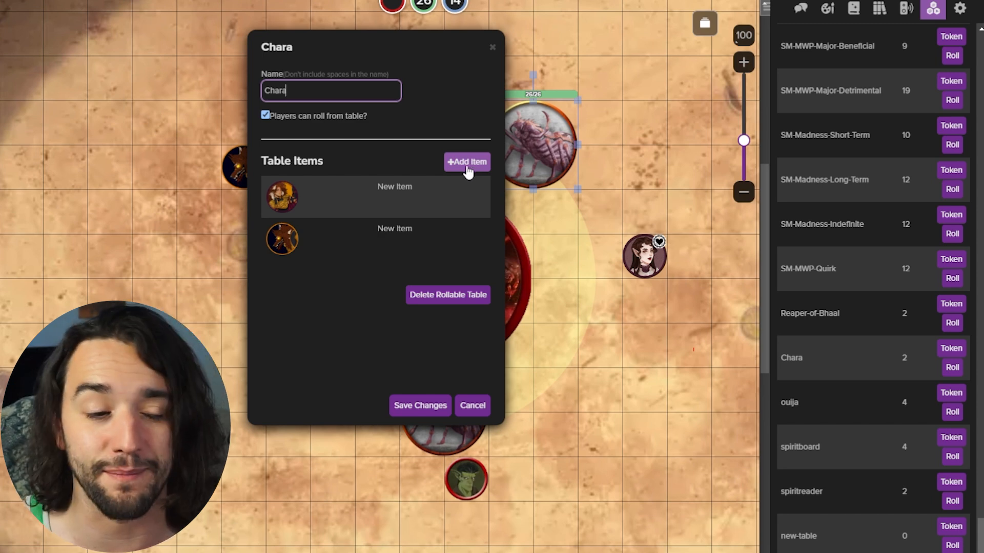
left_click(435, 404)
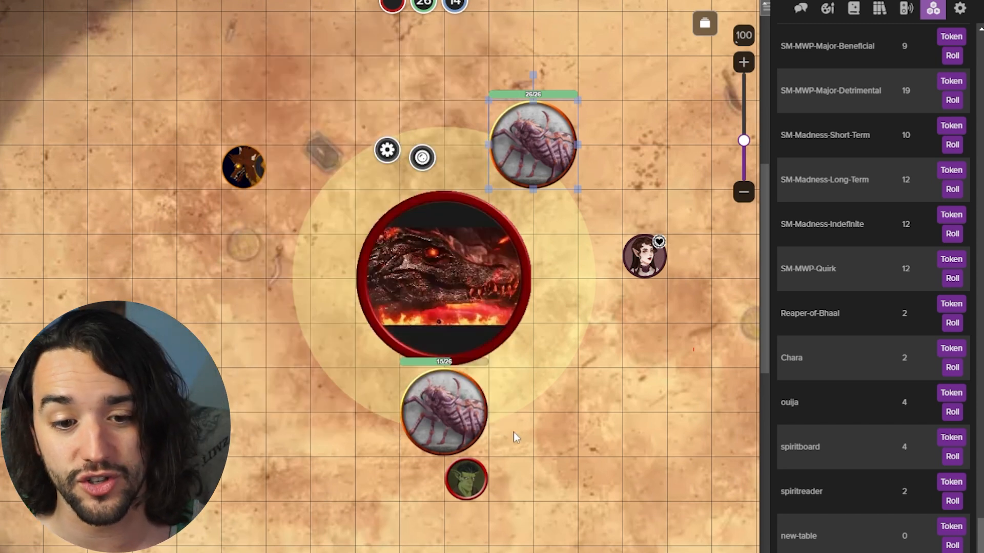
- Place a token from the Chara rollable table one square further from the dragon and switch it to its second side
left_click(951, 354)
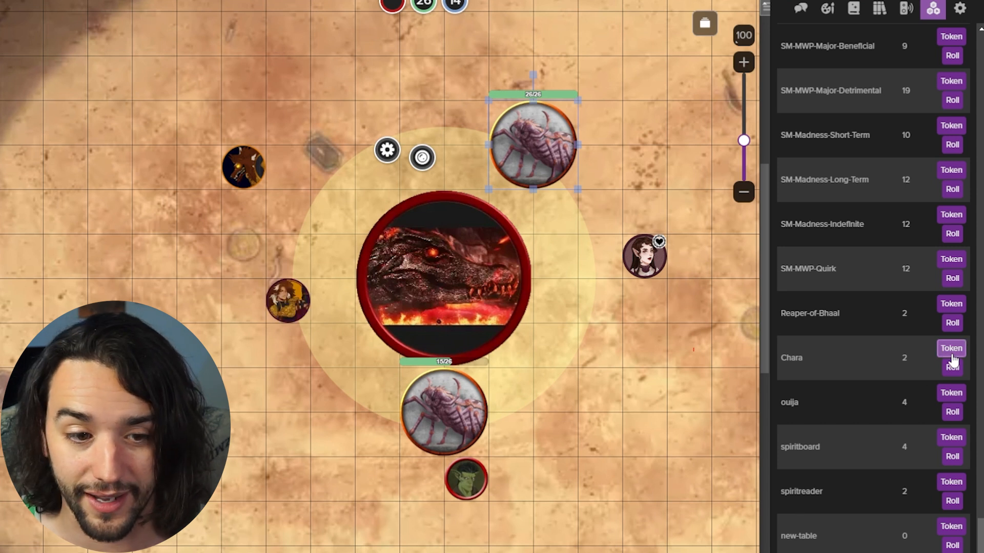
left_click_drag(288, 301, 248, 301)
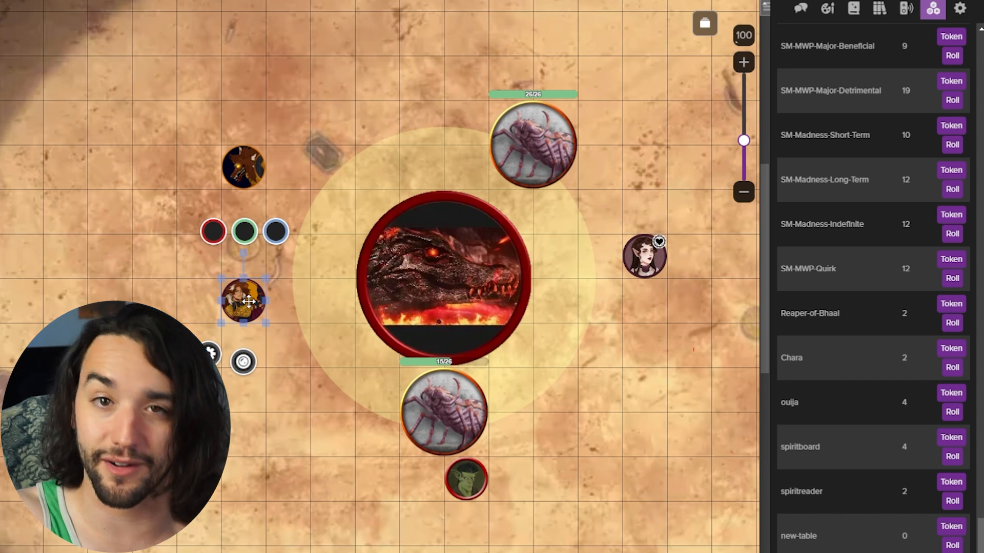
right_click(241, 307)
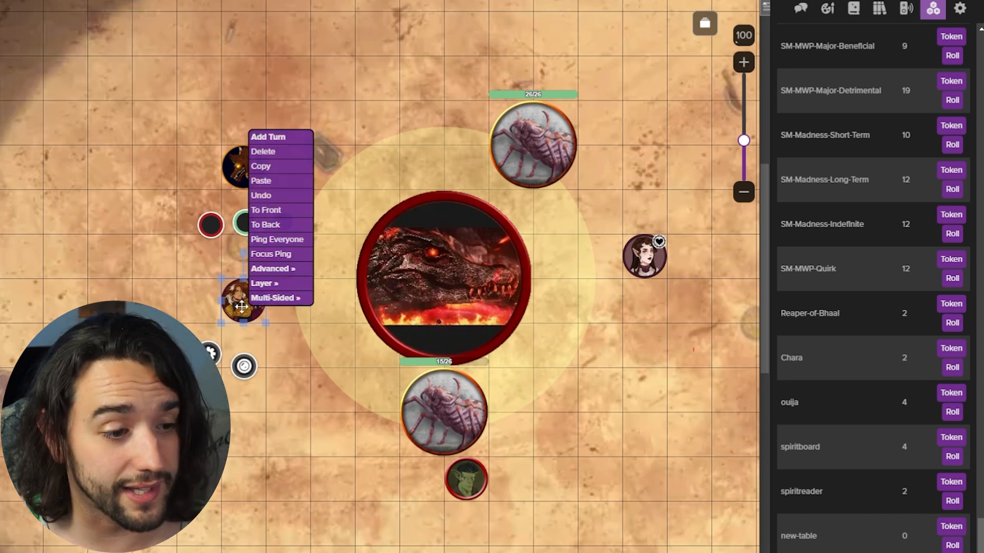
mouse_move(290, 298)
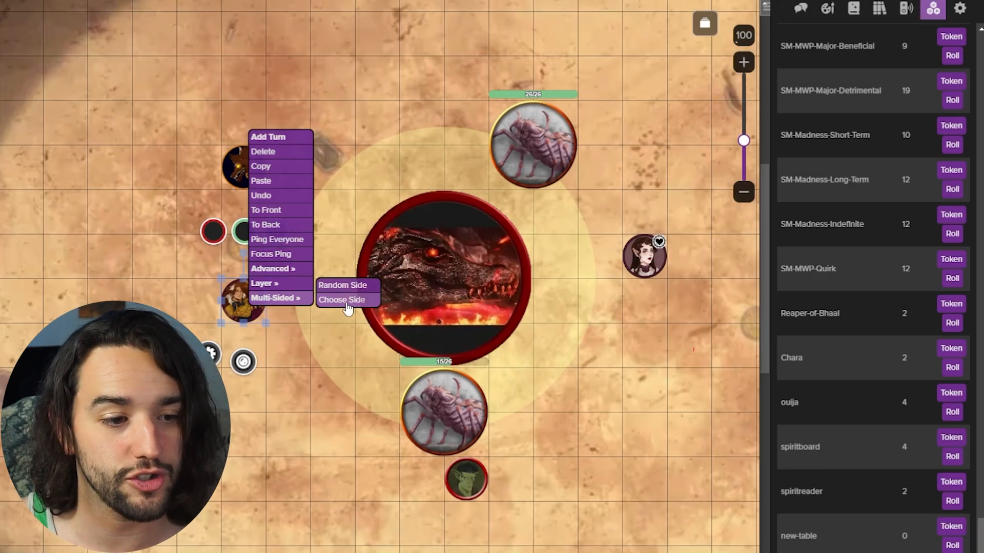
left_click(346, 302)
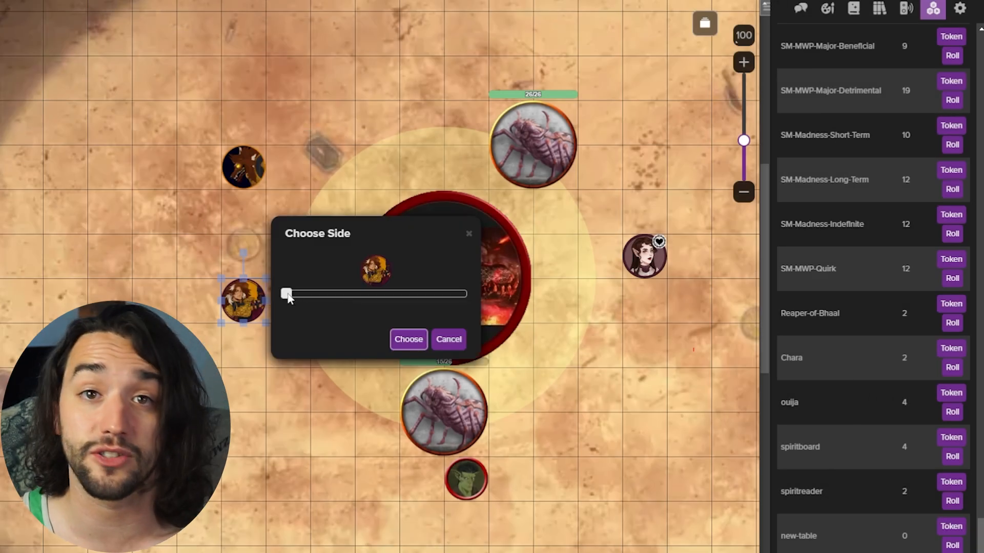
left_click_drag(288, 294, 441, 288)
left_click(408, 339)
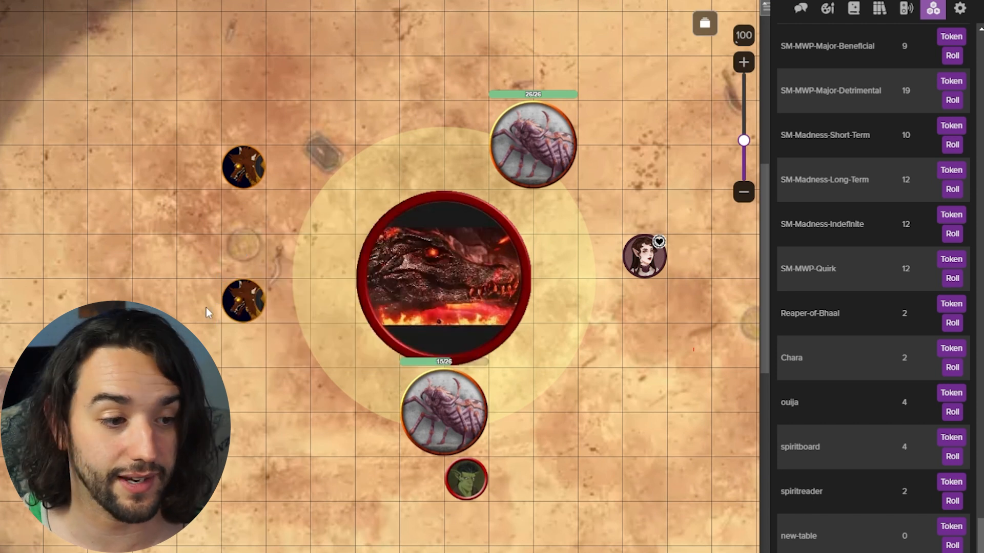
- Delete the multi-sided Chara token from the map
left_click(239, 304)
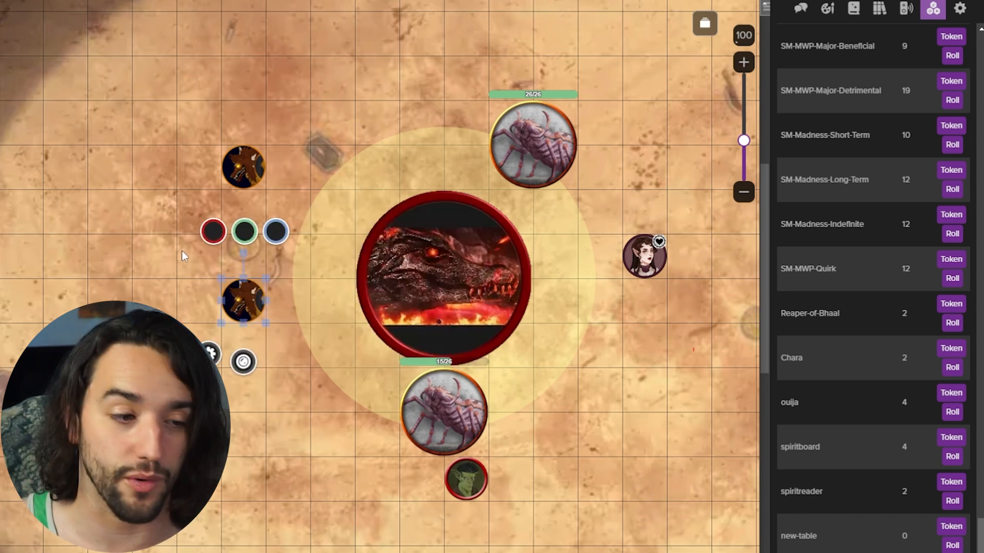
key("Delete")
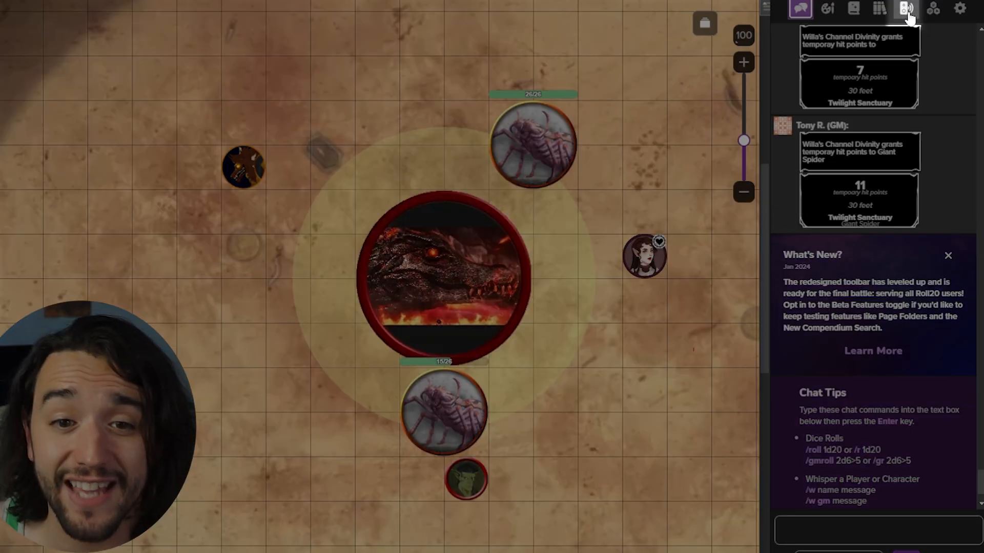
- Examine the Jukebox audio sources My Audio, Tabletop Audio, BattleBards and Incompetech, and the options for adding the Acid Blast Spell track
left_click(906, 9)
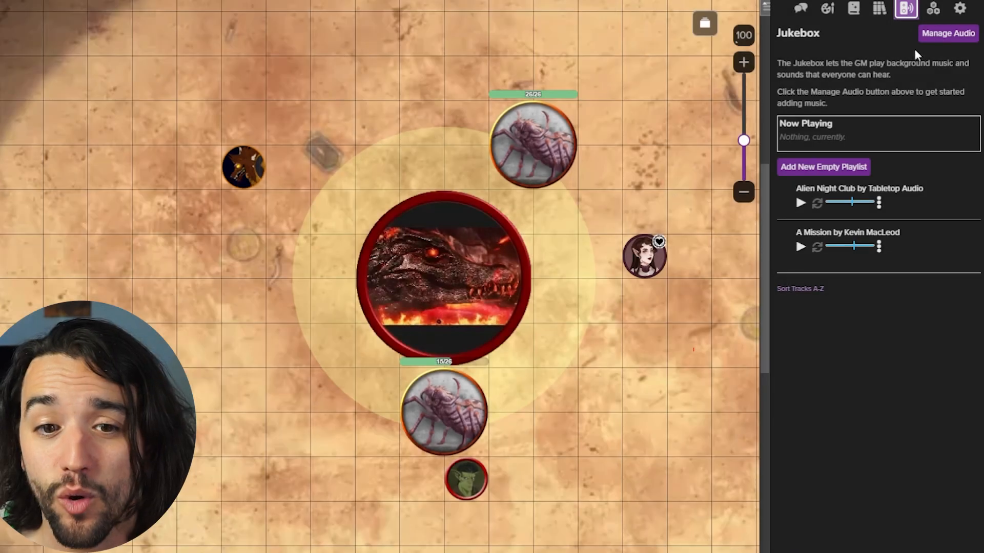
left_click(948, 35)
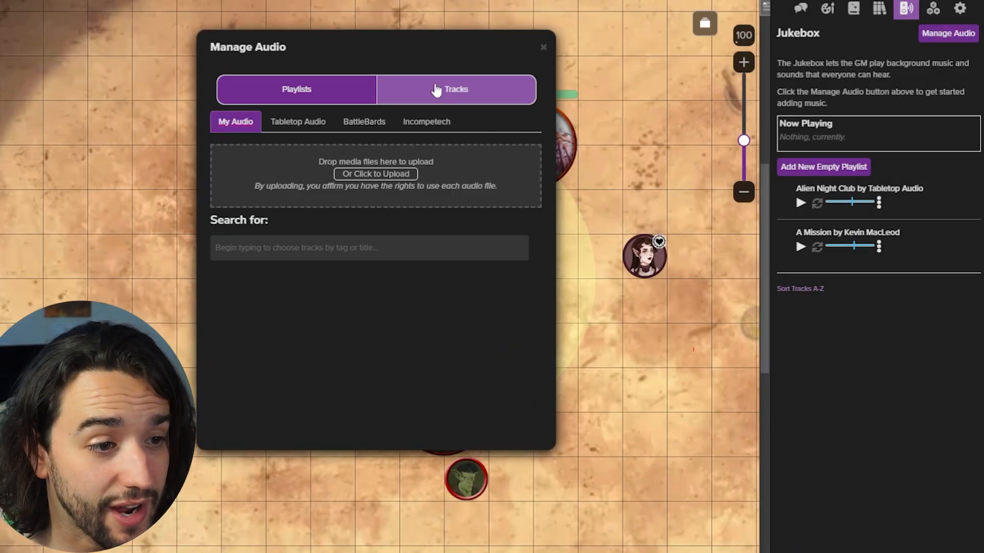
left_click(314, 124)
left_click(368, 125)
left_click(428, 124)
left_click(365, 124)
left_click(304, 122)
left_click(364, 122)
left_click(424, 124)
left_click(362, 124)
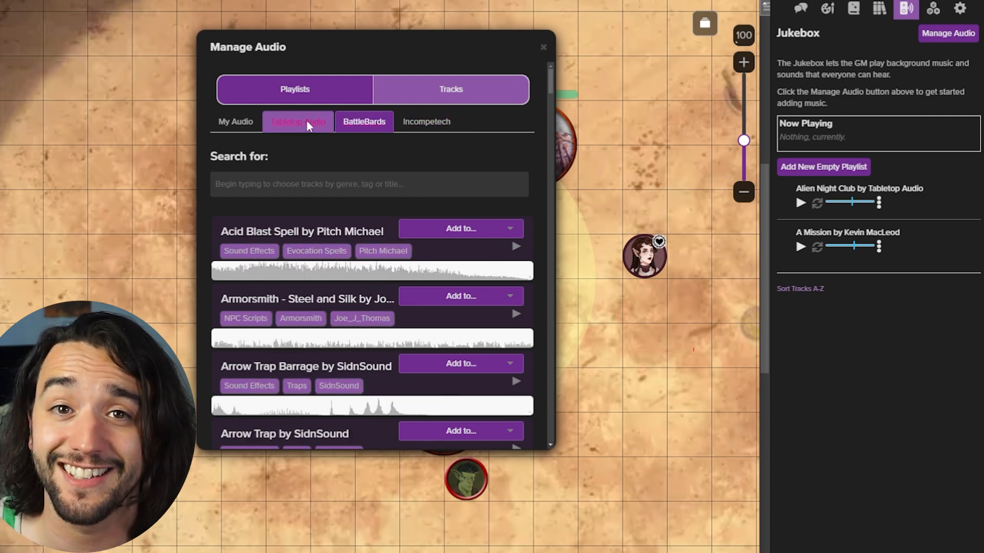
left_click(306, 121)
left_click(237, 122)
left_click(364, 122)
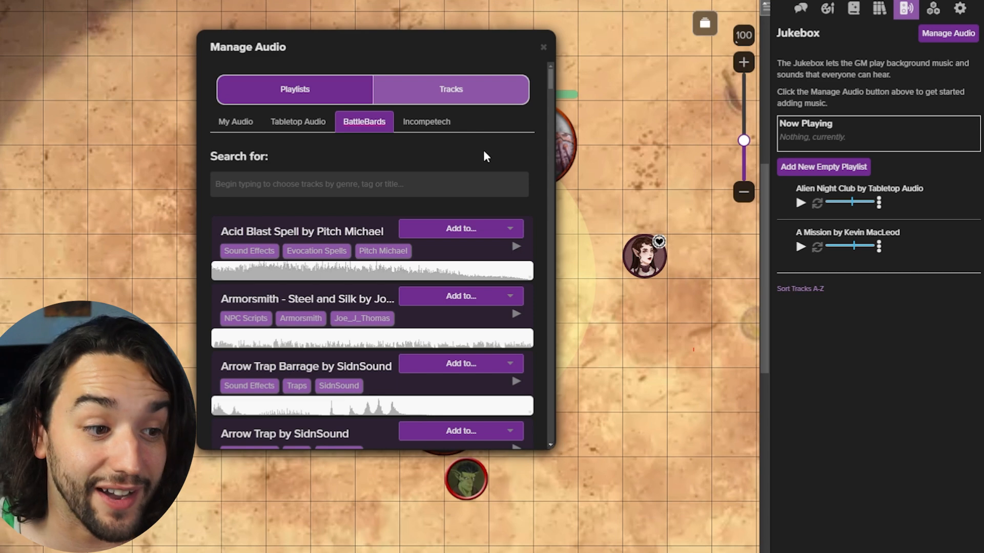
left_click(509, 229)
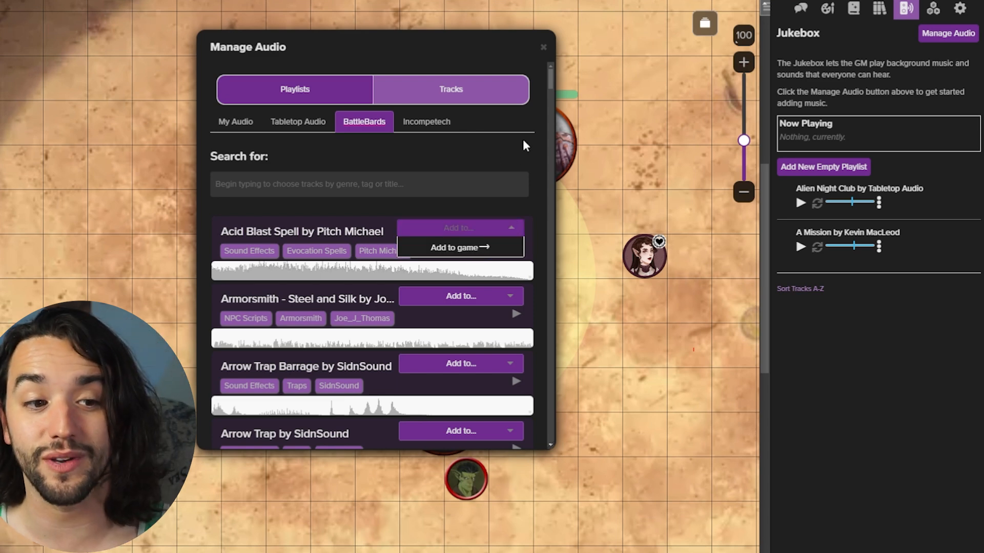
left_click(543, 47)
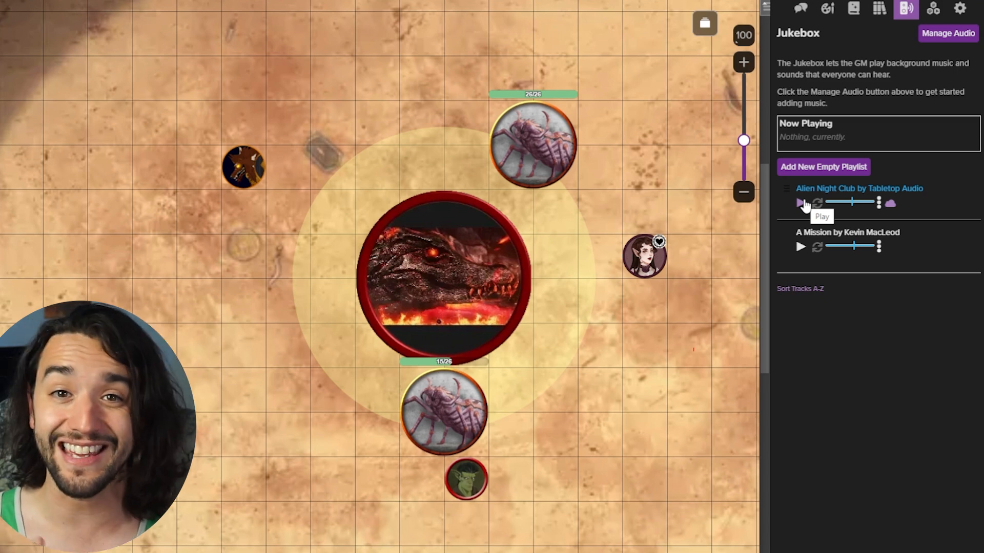
- Set the Random Battle Map page to play Alien Night Club by Tabletop Audio on load and save the page settings
left_click(705, 24)
mouse_move(343, 159)
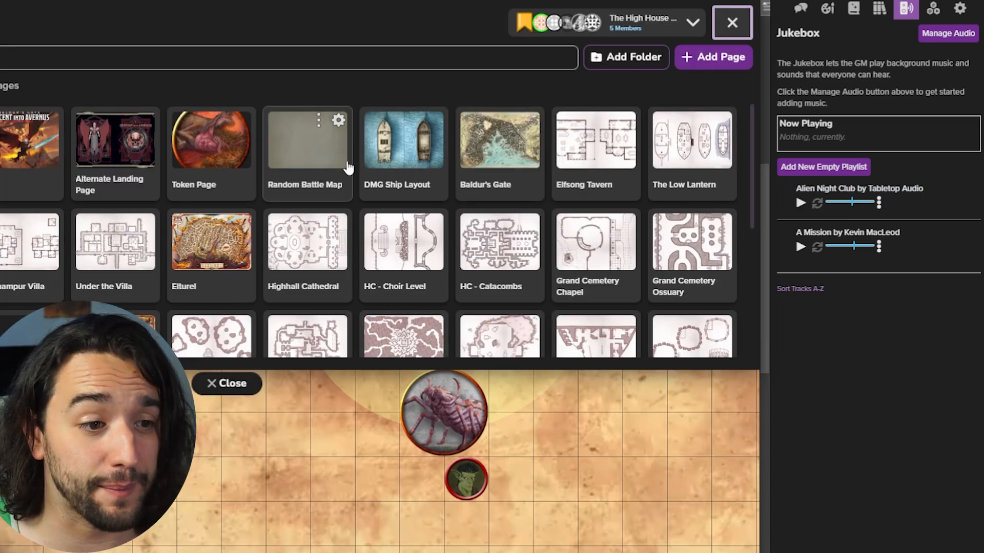
left_click(339, 121)
scroll(390, 153, "down", 10)
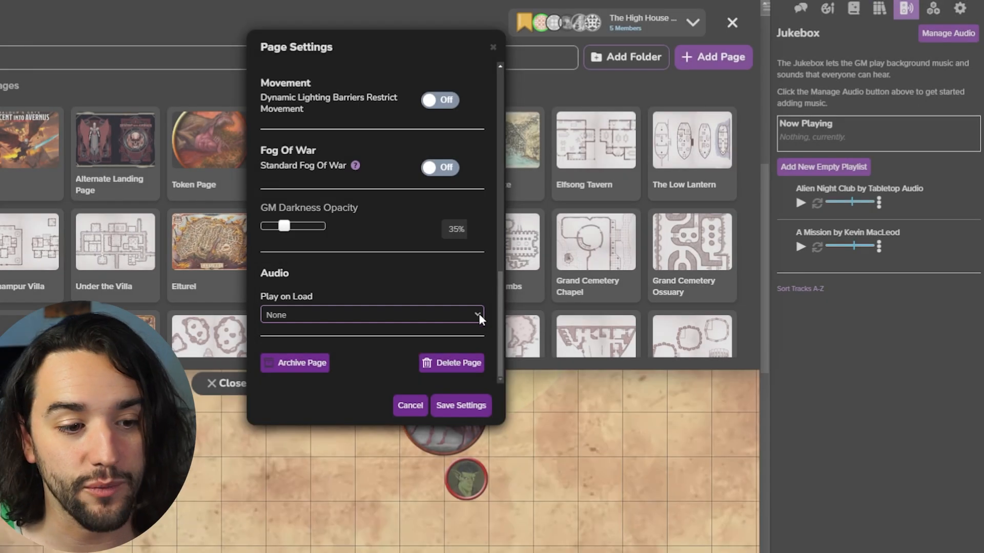
left_click(477, 314)
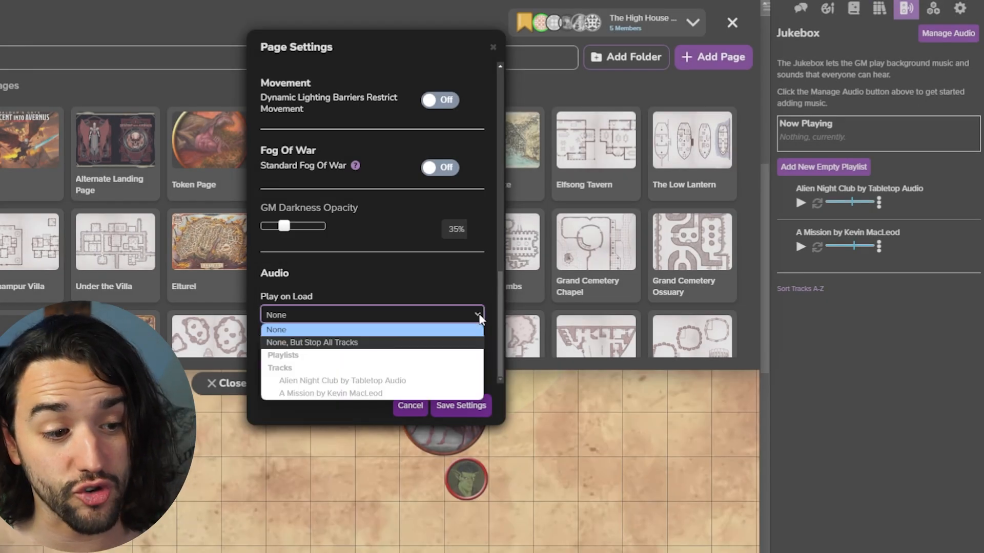
left_click(367, 382)
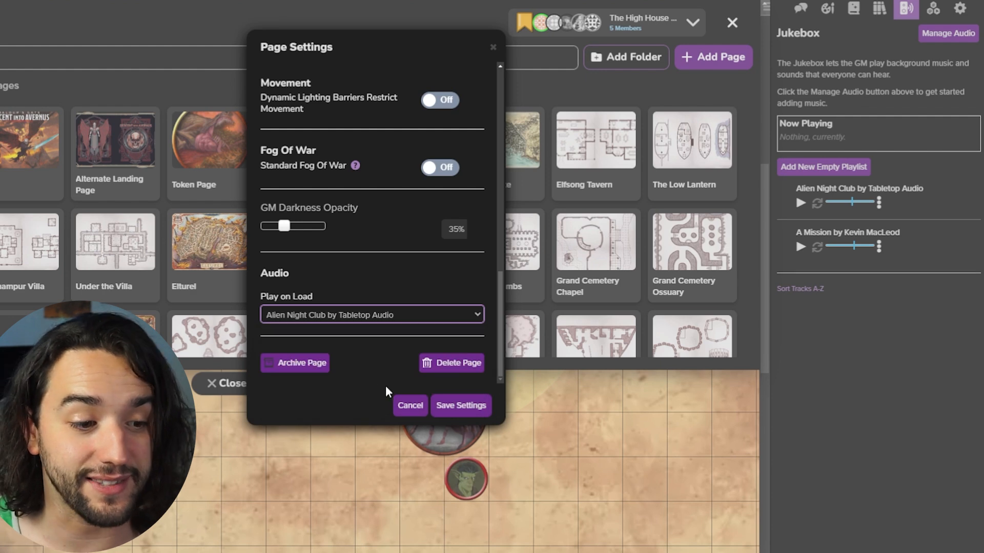
left_click(461, 405)
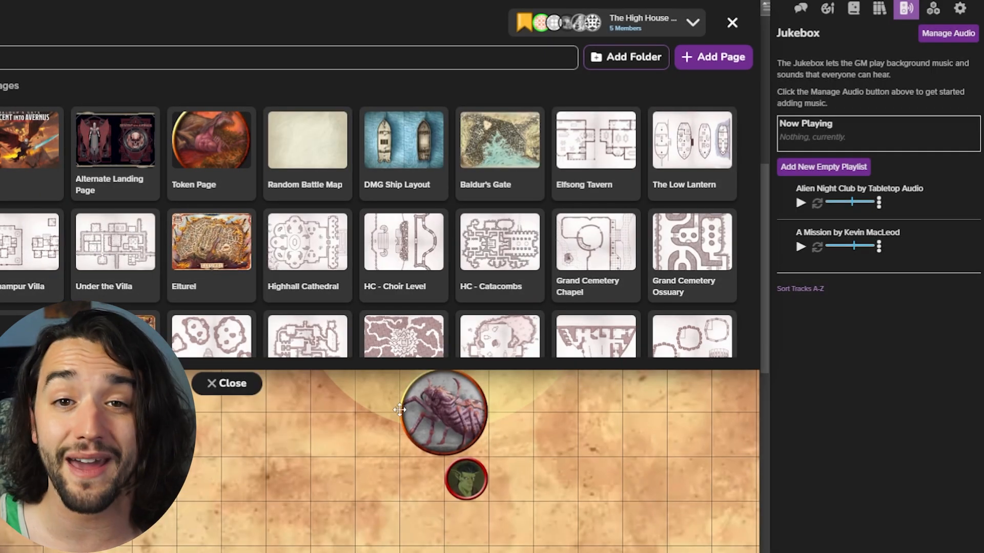